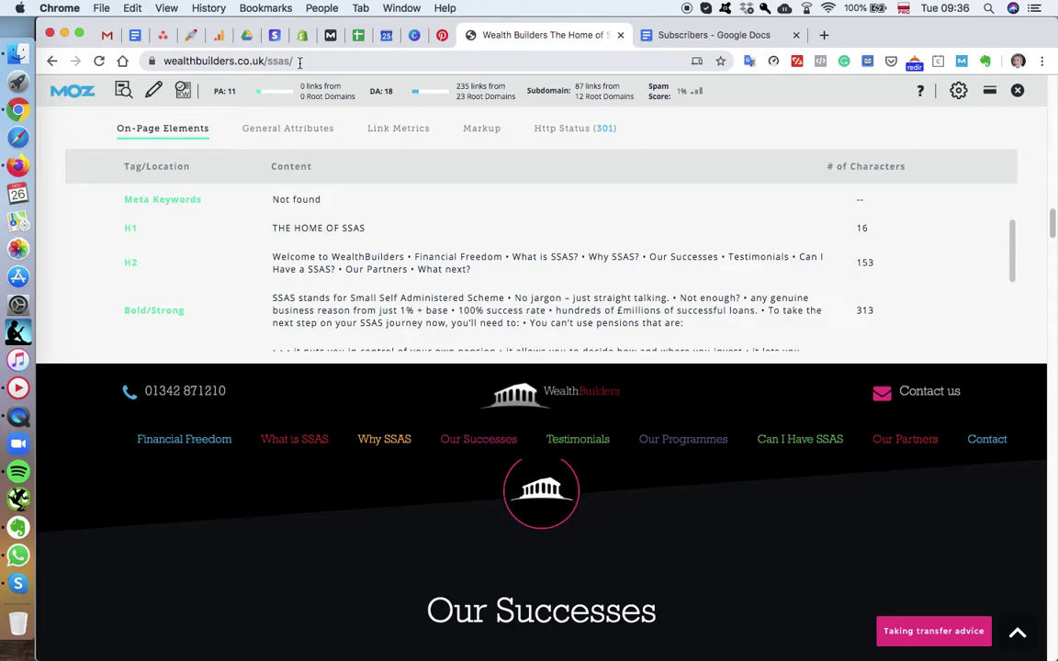
Examine the page title, meta description, headings, bold and italic text, and alt text in the MozBar on-page elements
scroll(910, 259, "down", 5)
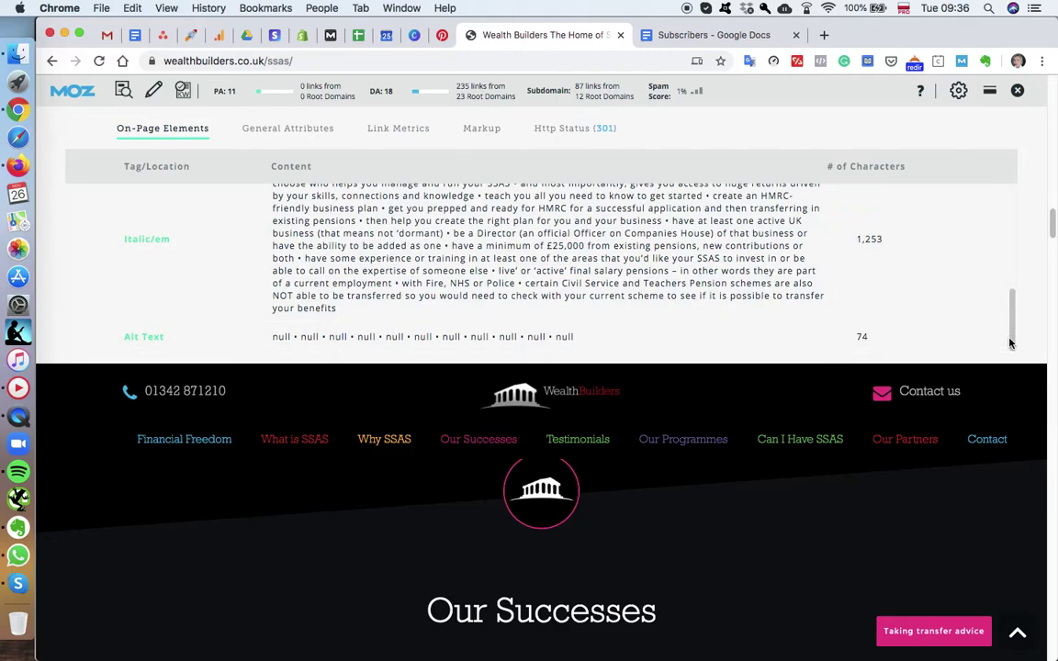
left_click_drag(1008, 319, 1015, 189)
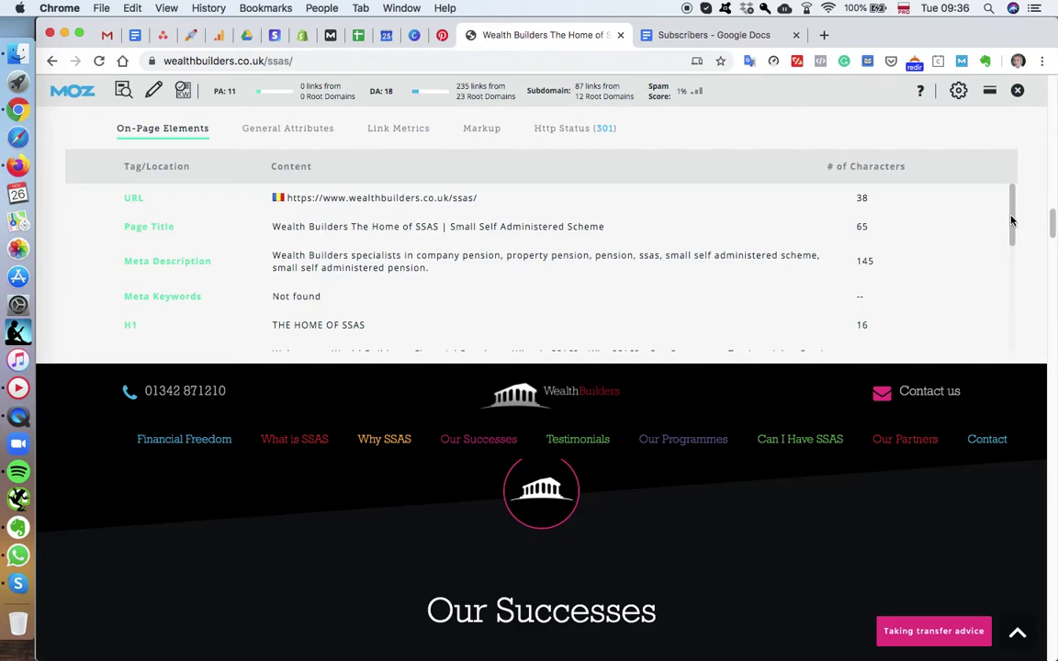
left_click(1012, 273)
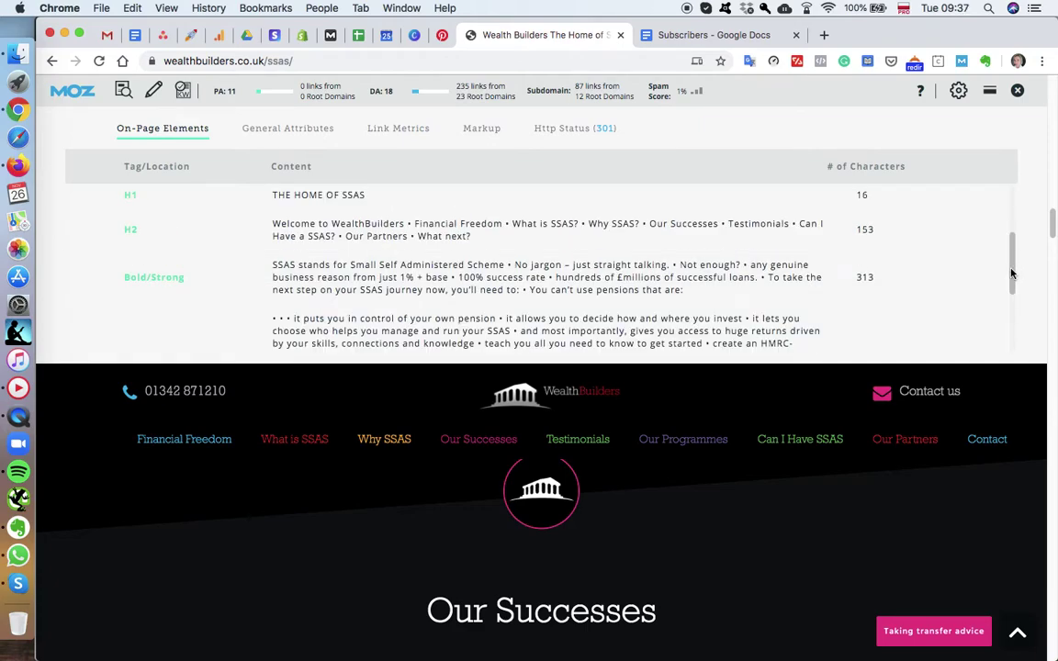
left_click_drag(1012, 272, 1012, 355)
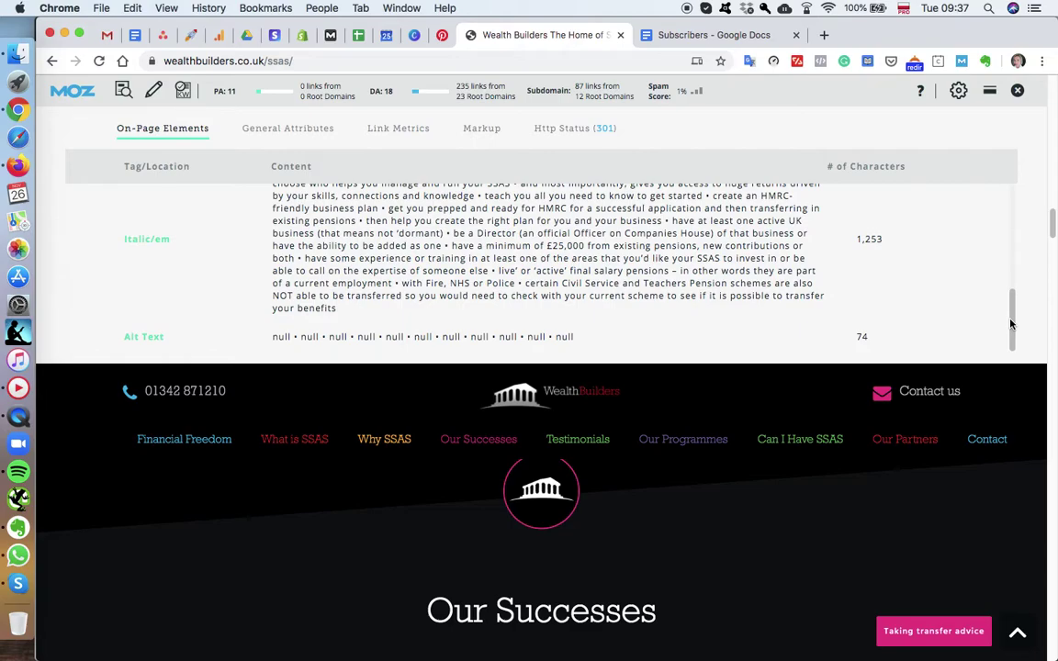
left_click(1013, 216)
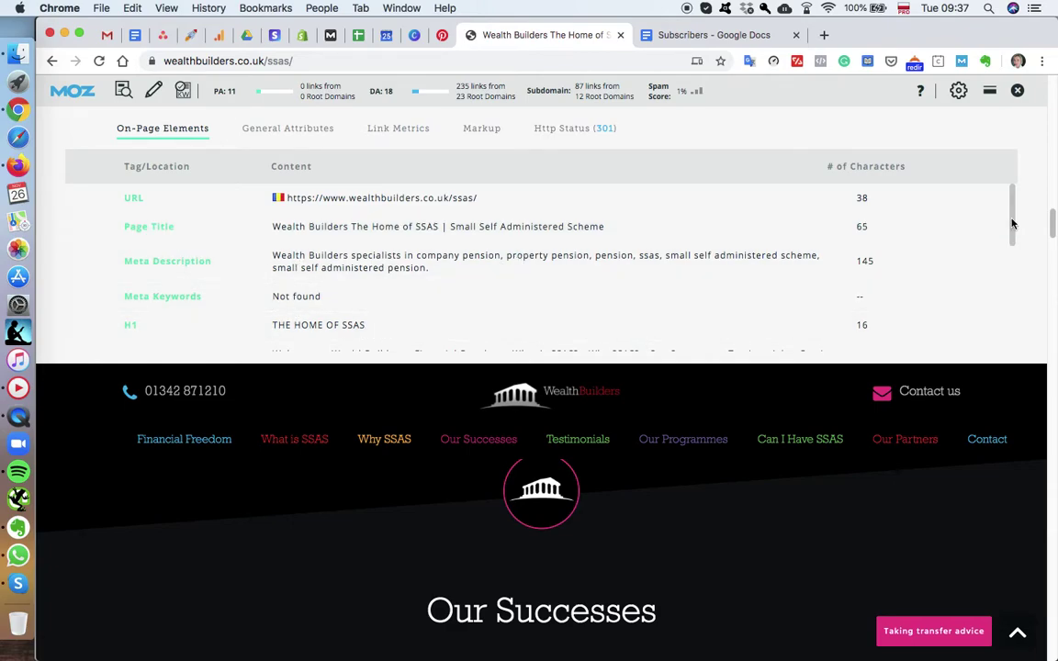
scroll(1013, 228, "down", 3)
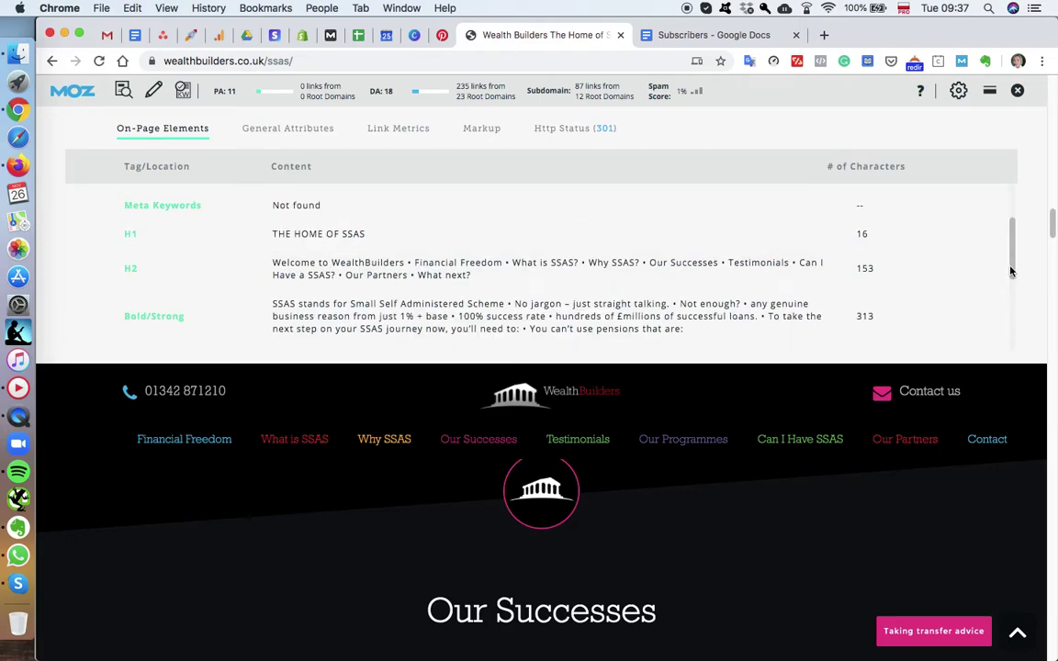
scroll(1010, 275, "down", 3)
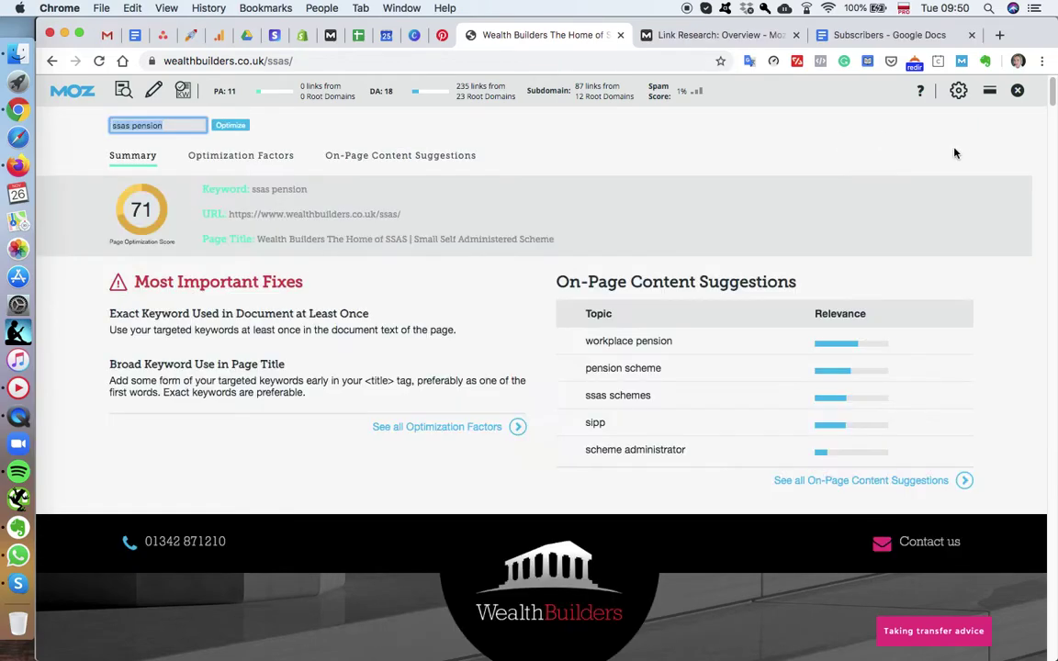
Review the page optimization summary for the keyword "ssas pension" and open its optimization factors
left_click(943, 170)
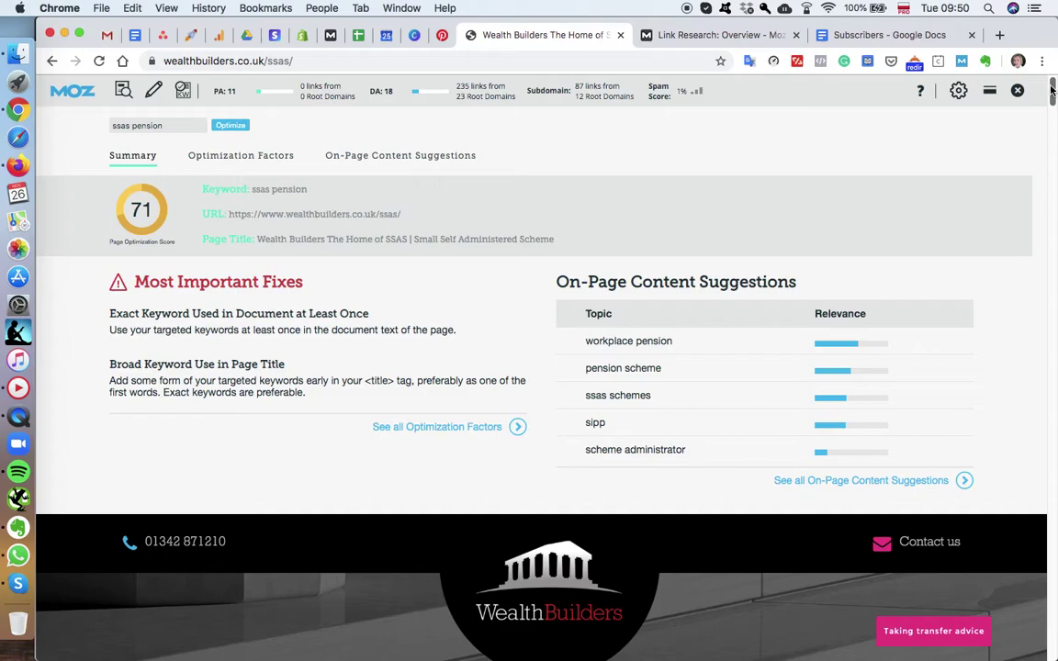
scroll(1051, 89, "down", 1)
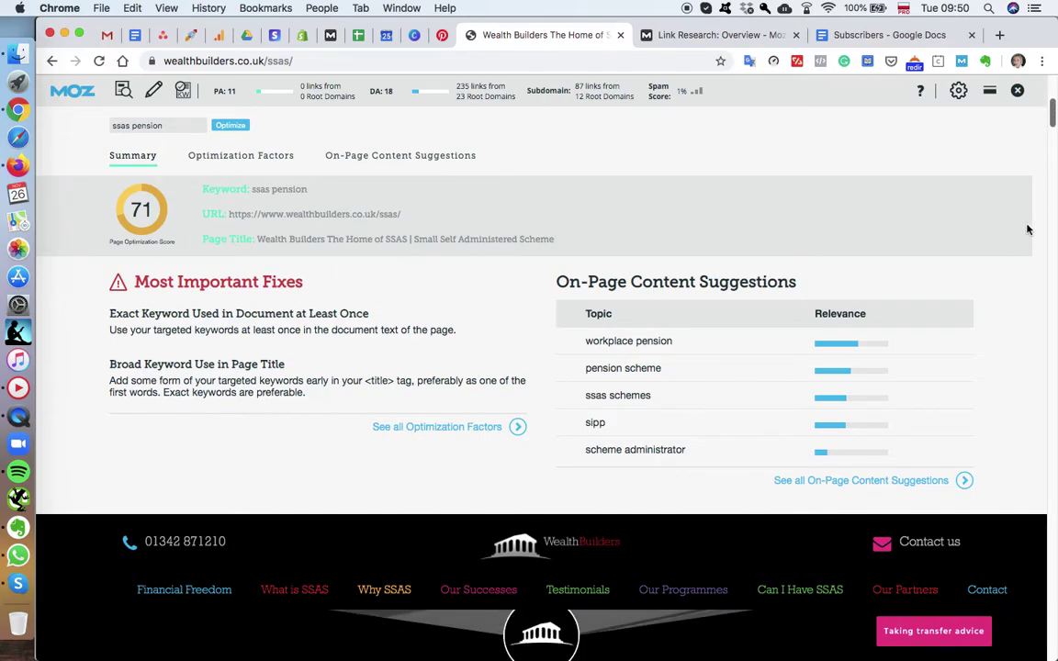
scroll(954, 320, "down", 1)
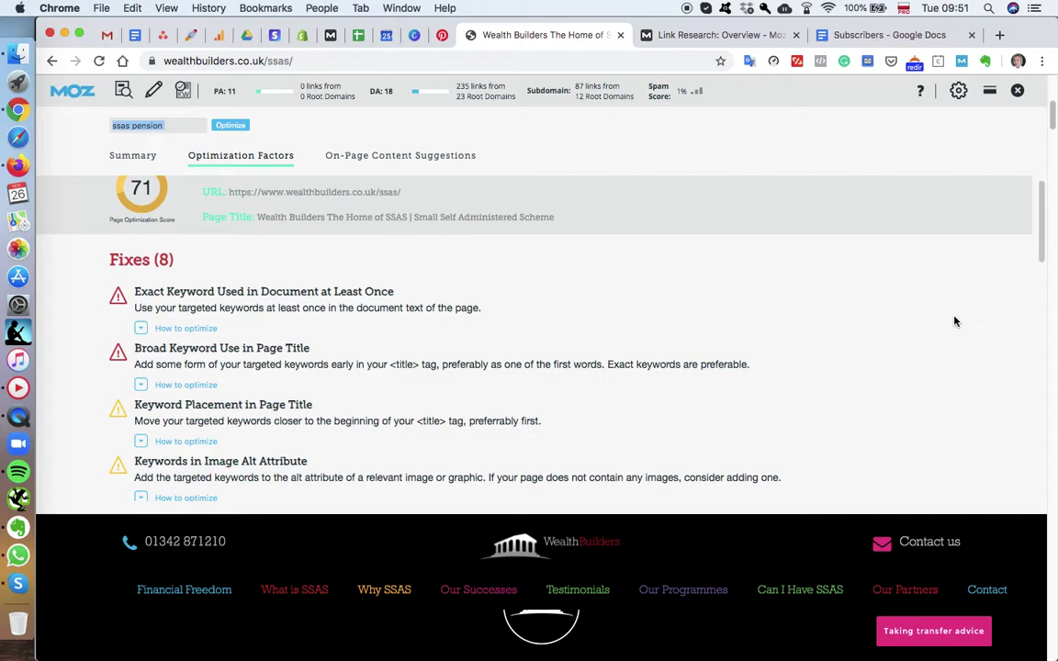
Examine the recommended fixes and the solved items among the optimization factors for "ssas pension"
scroll(954, 321, "down", 2)
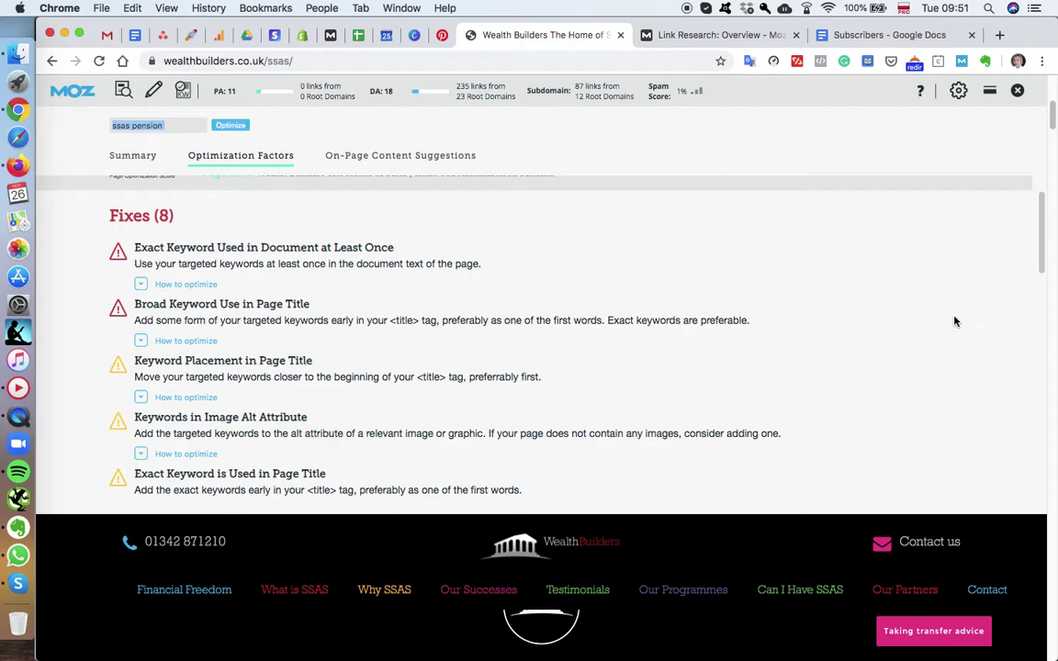
scroll(954, 321, "down", 5)
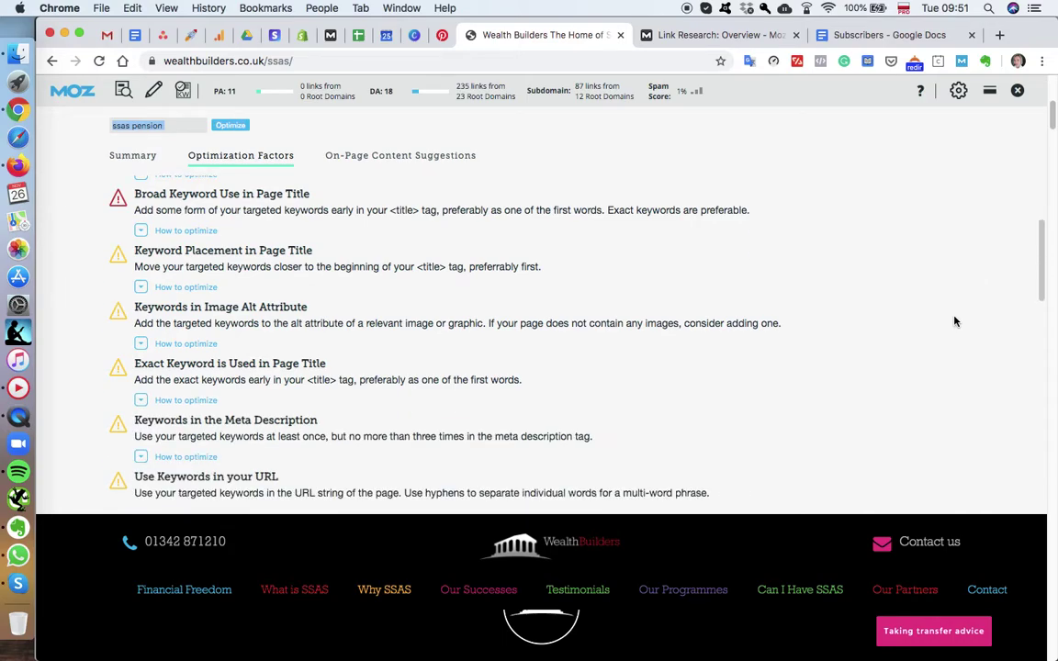
scroll(954, 321, "down", 6)
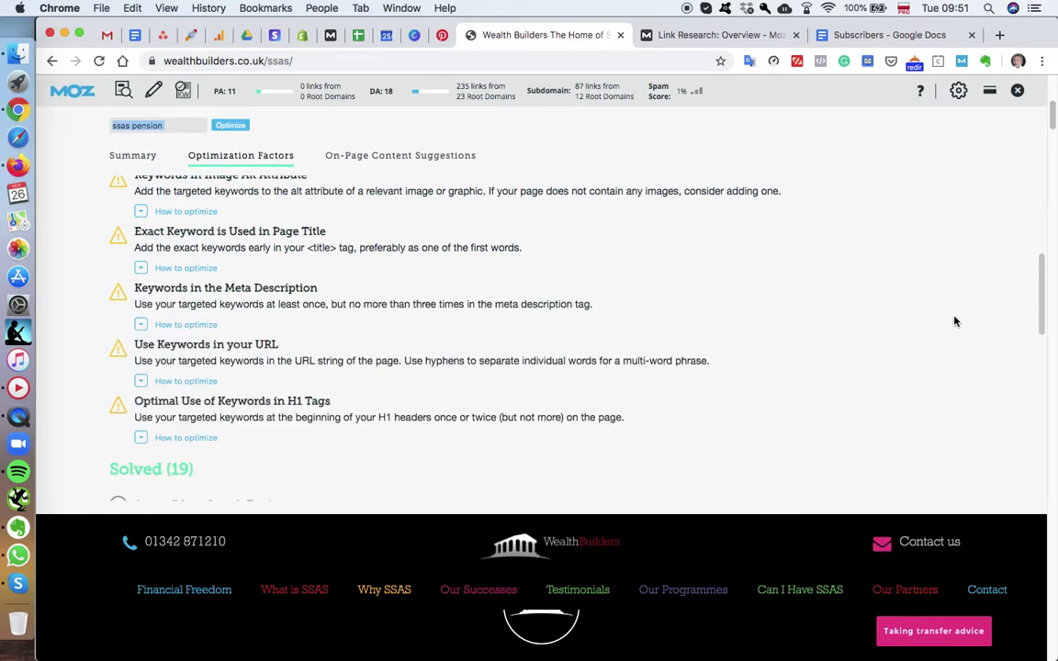
scroll(954, 320, "down", 5)
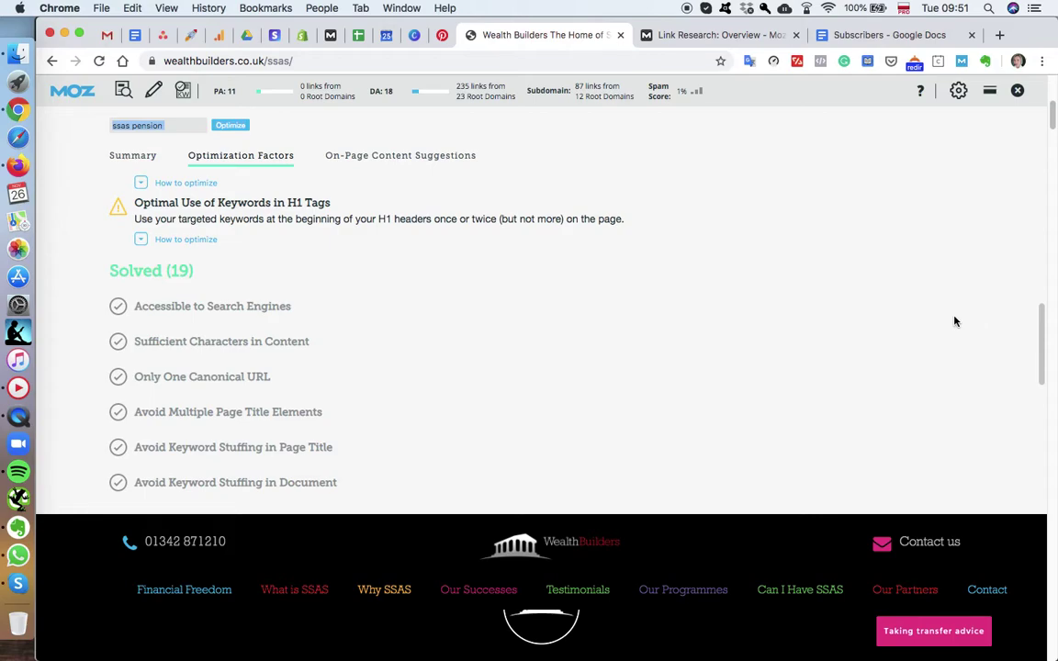
scroll(954, 320, "down", 5)
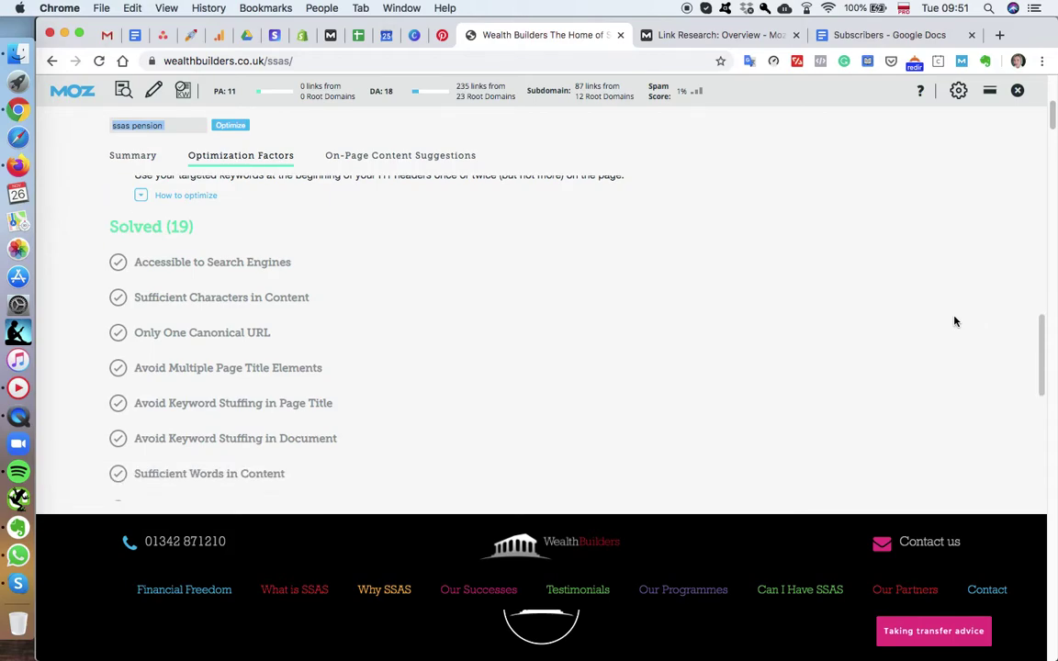
scroll(954, 321, "down", 3)
scroll(954, 320, "up", 4)
scroll(954, 321, "up", 10)
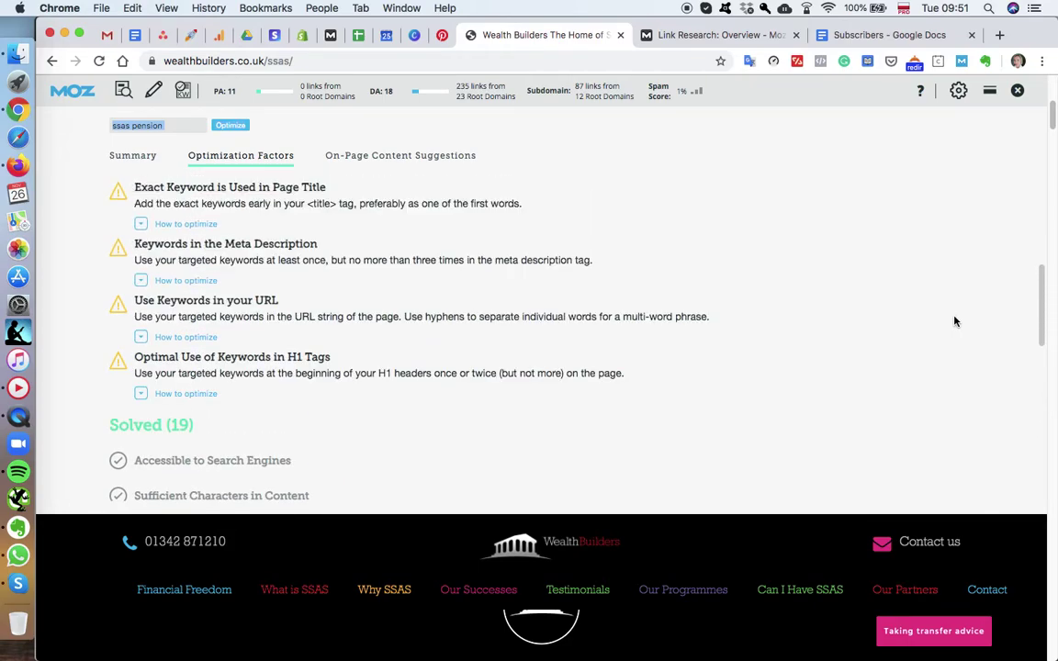
scroll(954, 321, "up", 2)
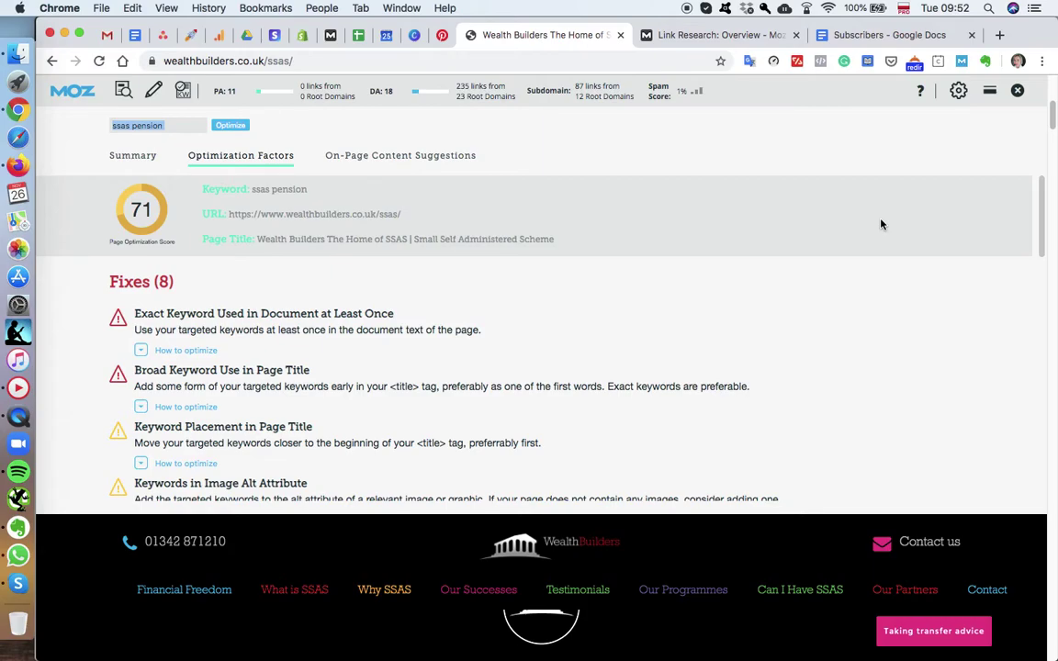
Switch to Moz Link Research and open the linking domains report for the wealthbuilders.co.uk root domain
key("ctrl+Tab")
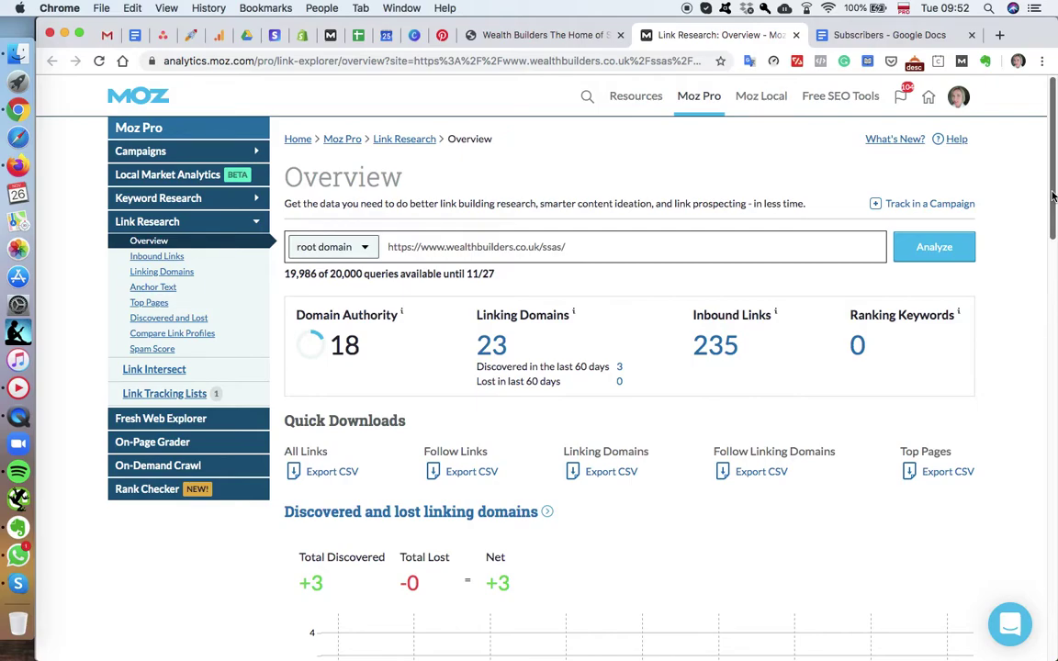
left_click_drag(1052, 196, 1032, 230)
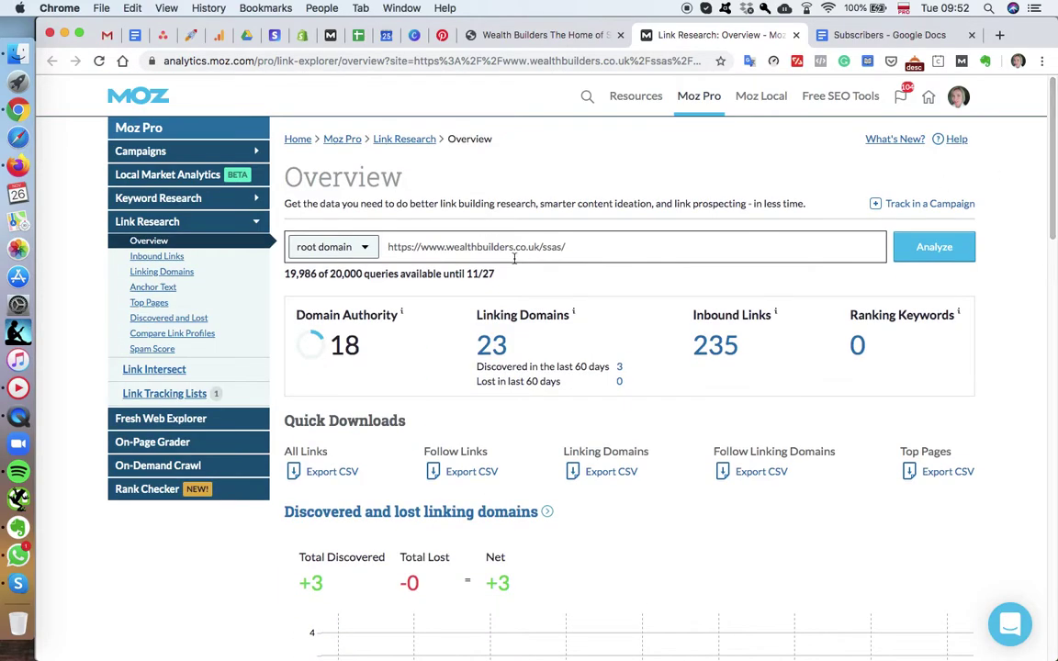
left_click(492, 349)
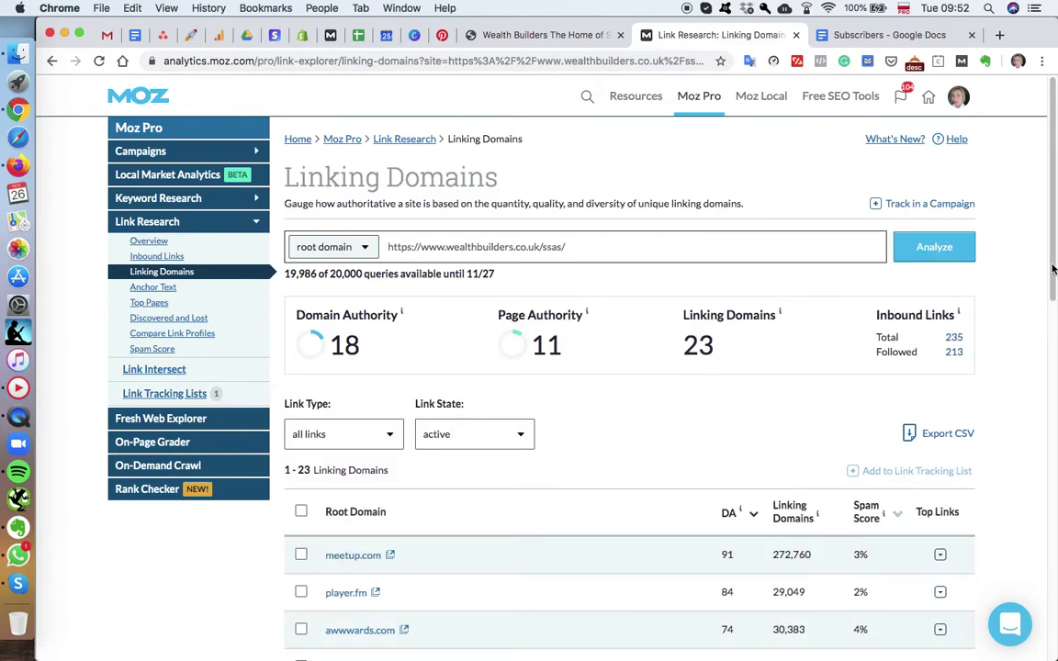
scroll(790, 194, "down", 1)
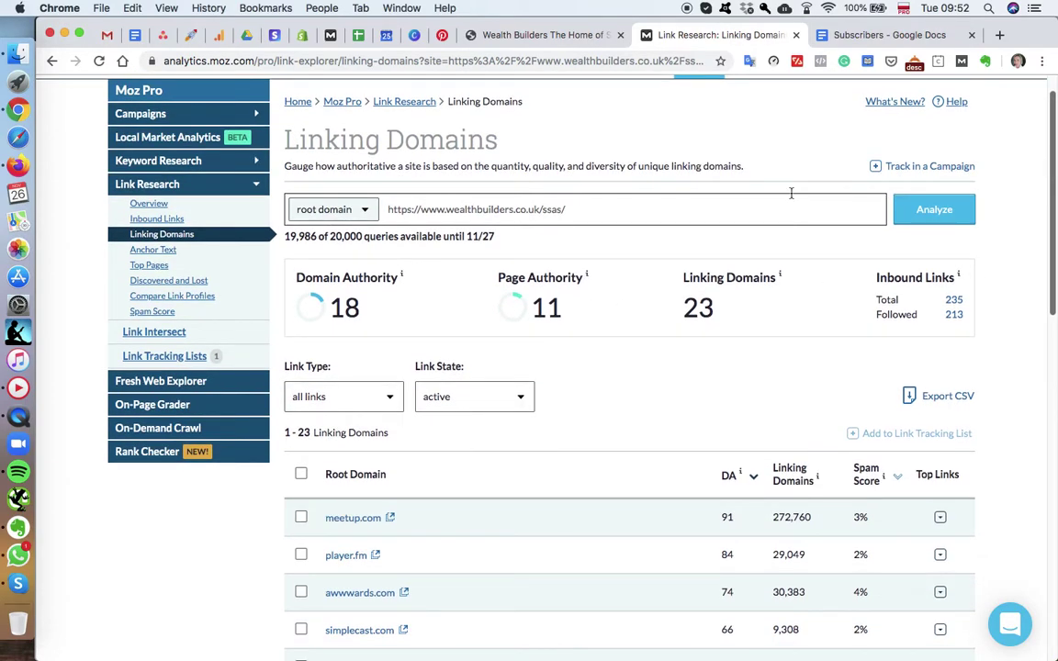
left_click(579, 209)
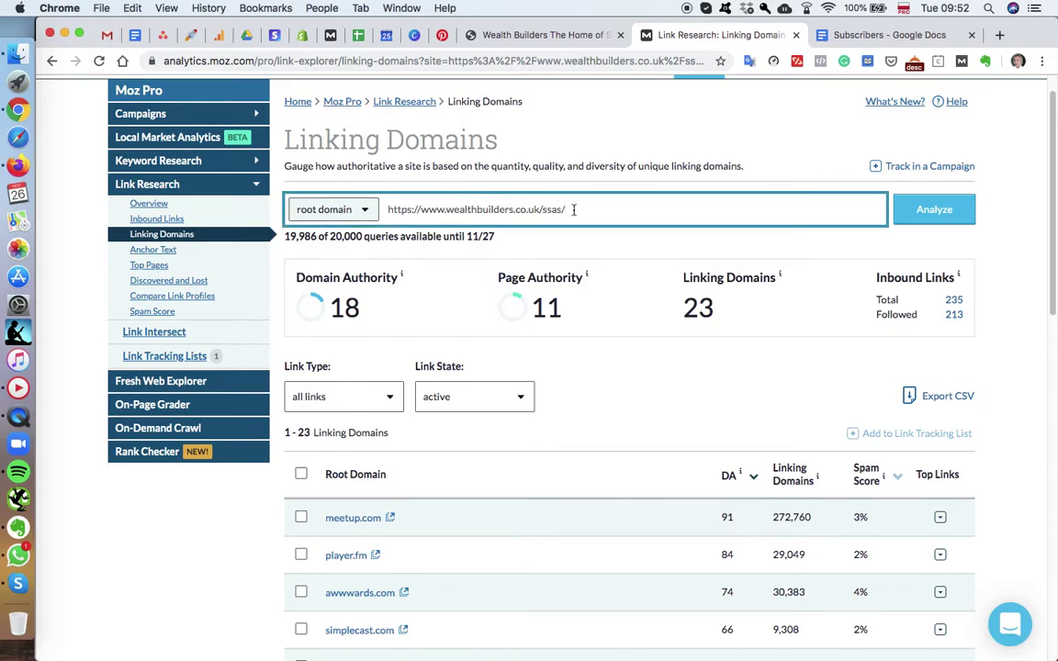
left_click_drag(1055, 202, 1033, 323)
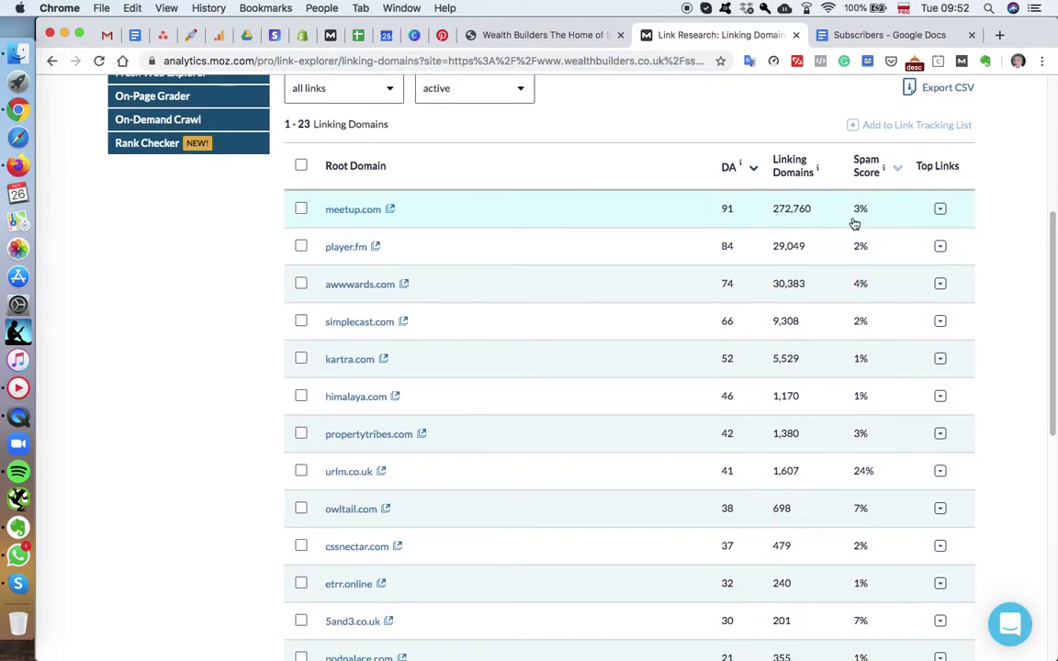
scroll(1054, 263, "up", 3)
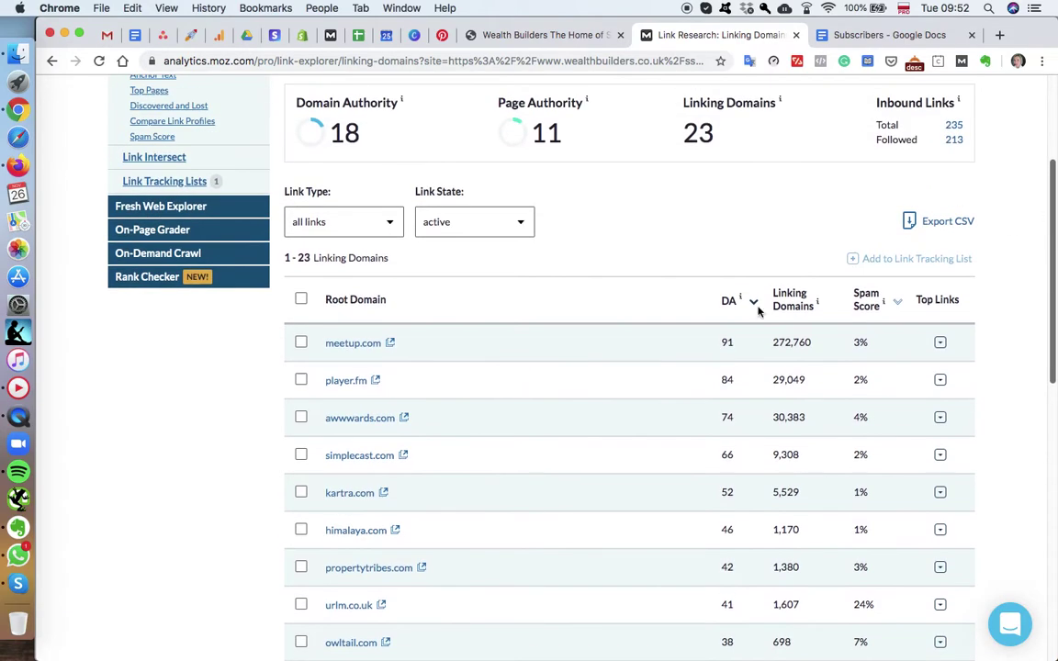
Filter the linking domains by the "follow" link type and look through the filtered list
left_click(364, 223)
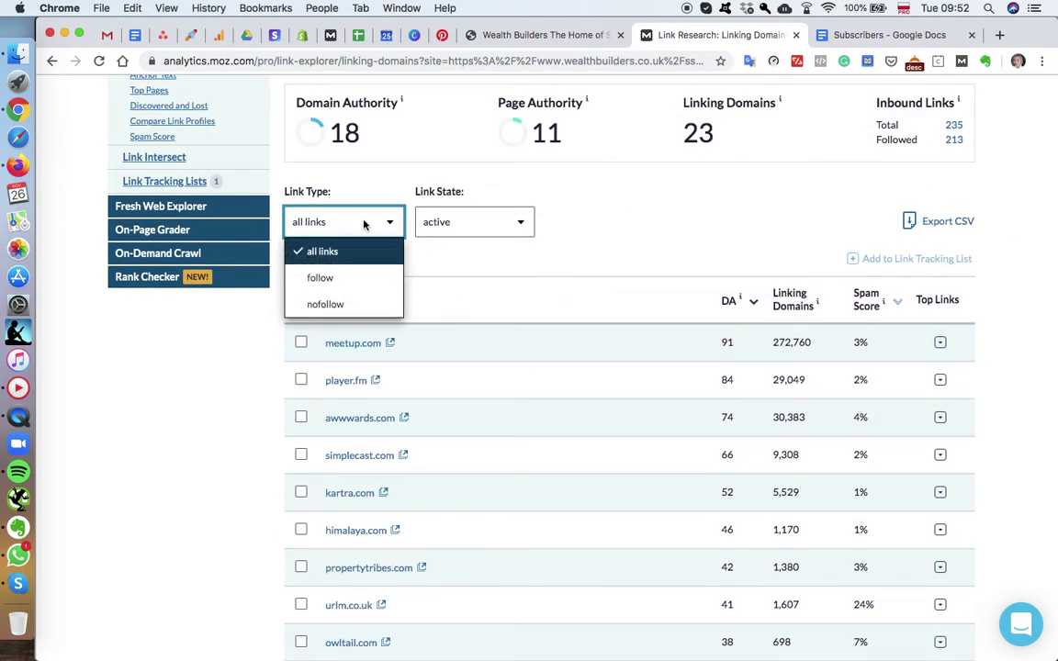
left_click(338, 279)
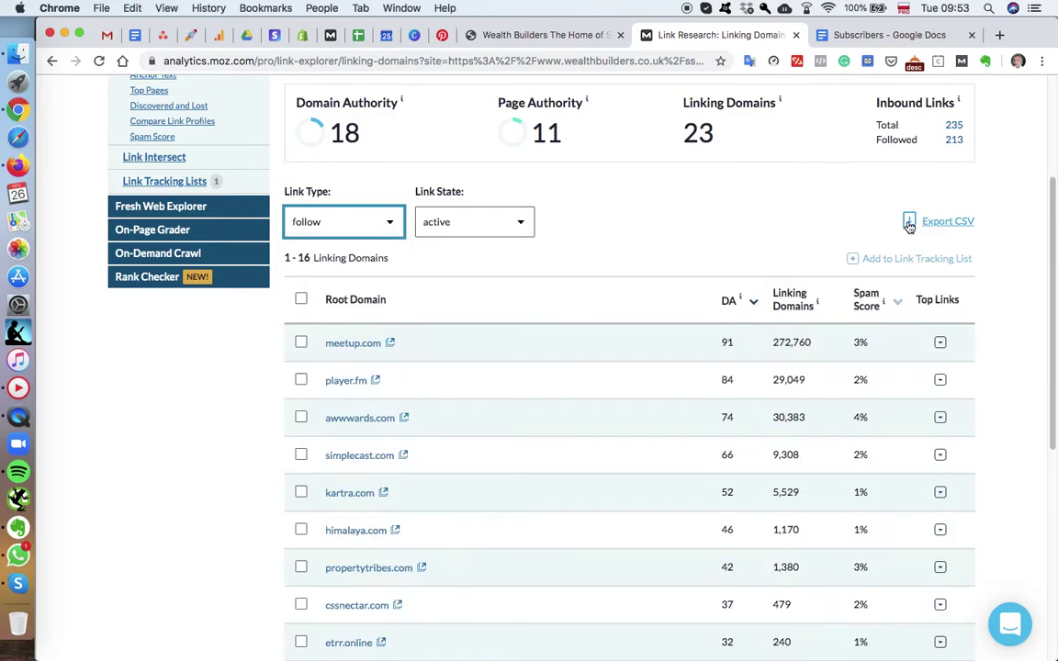
left_click_drag(1047, 204, 1043, 378)
scroll(940, 379, "down", 2)
scroll(948, 404, "up", 10)
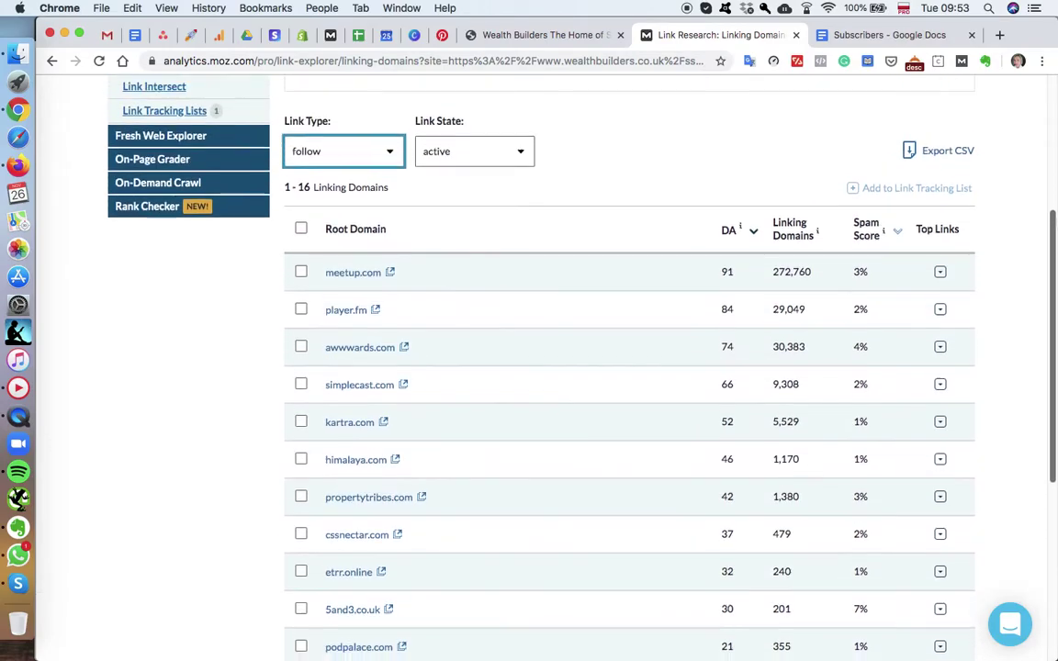
scroll(1050, 261, "down", 3)
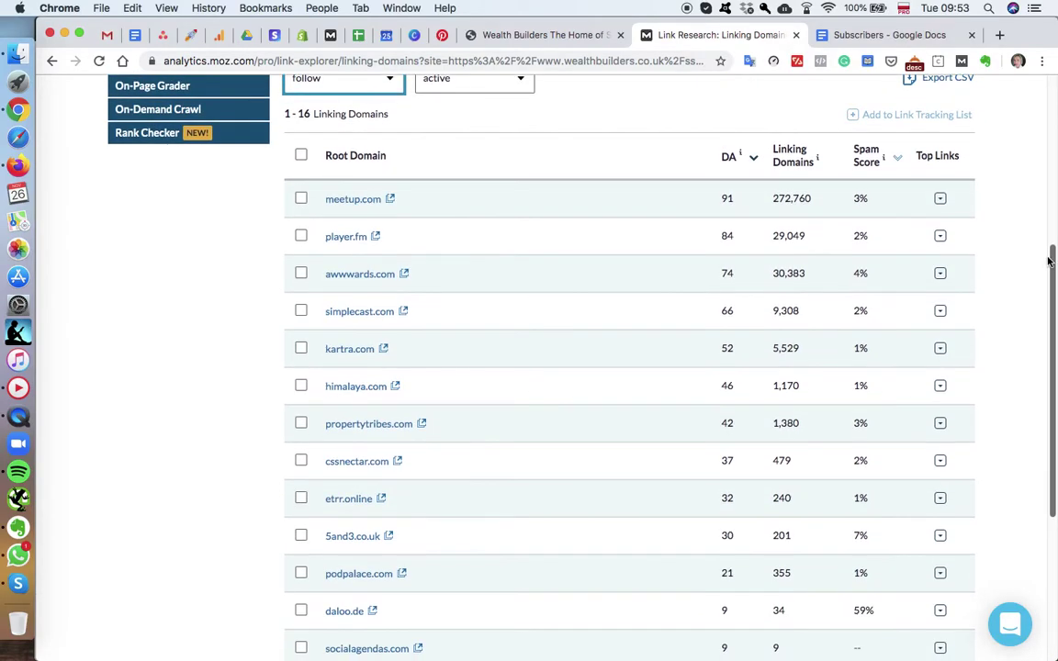
Inspect the top links by page authority for player.fm and awwwards.com, collapsing each one after viewing
left_click(940, 237)
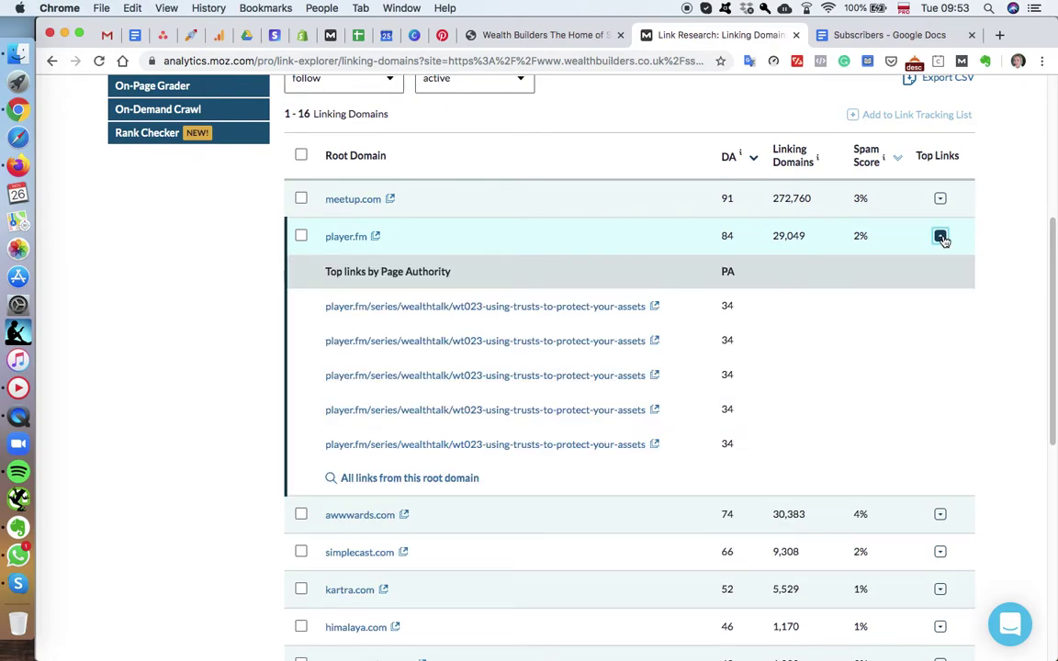
left_click(941, 237)
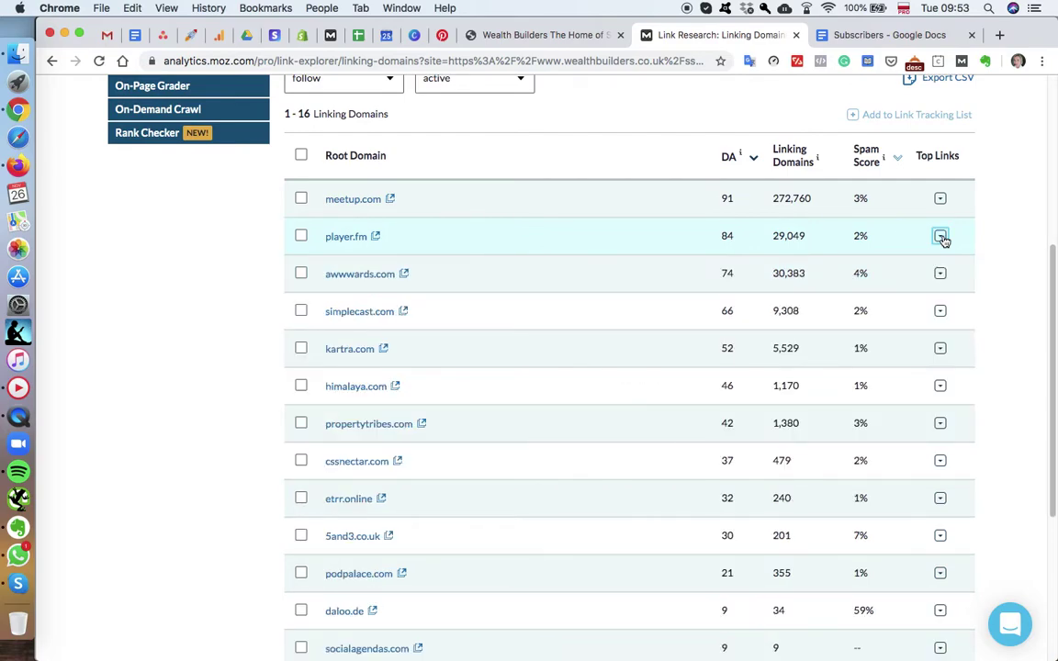
left_click(940, 275)
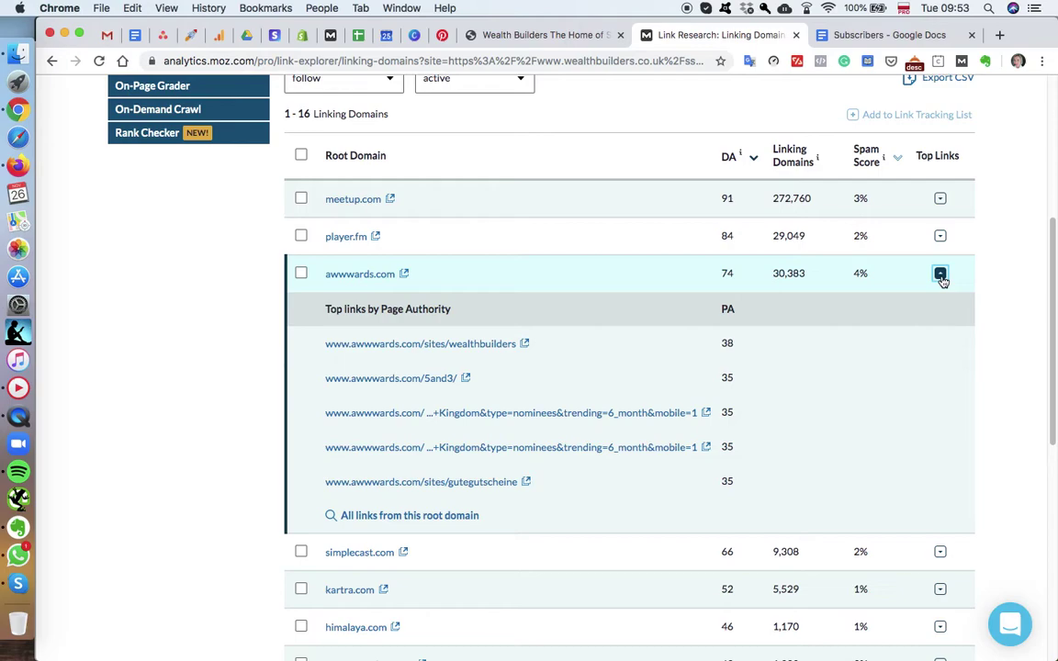
left_click(940, 274)
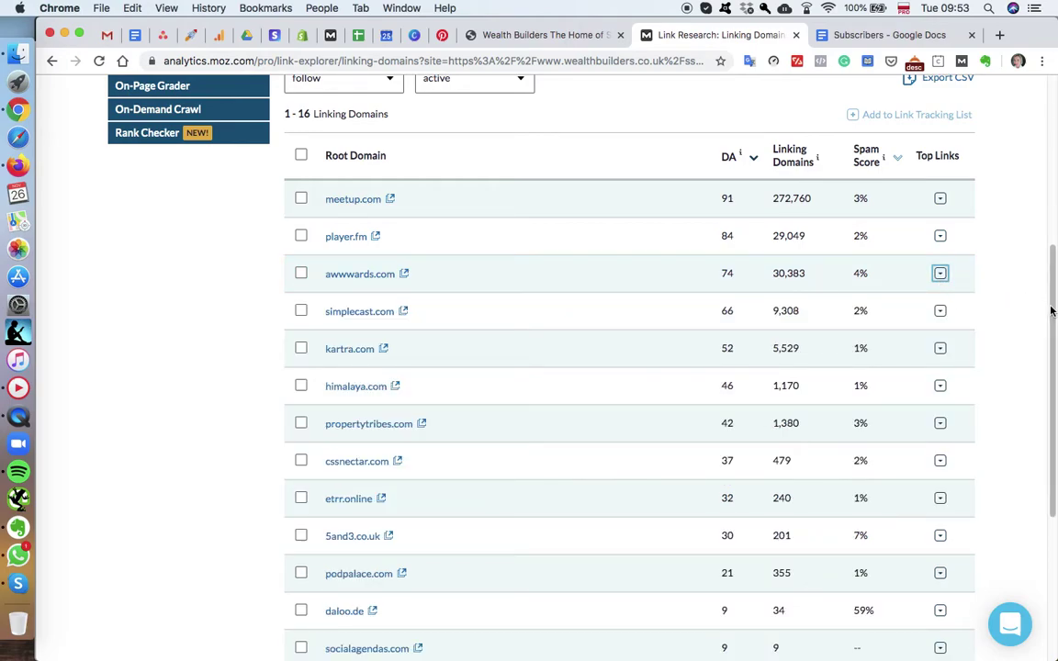
left_click_drag(1051, 307, 1056, 151)
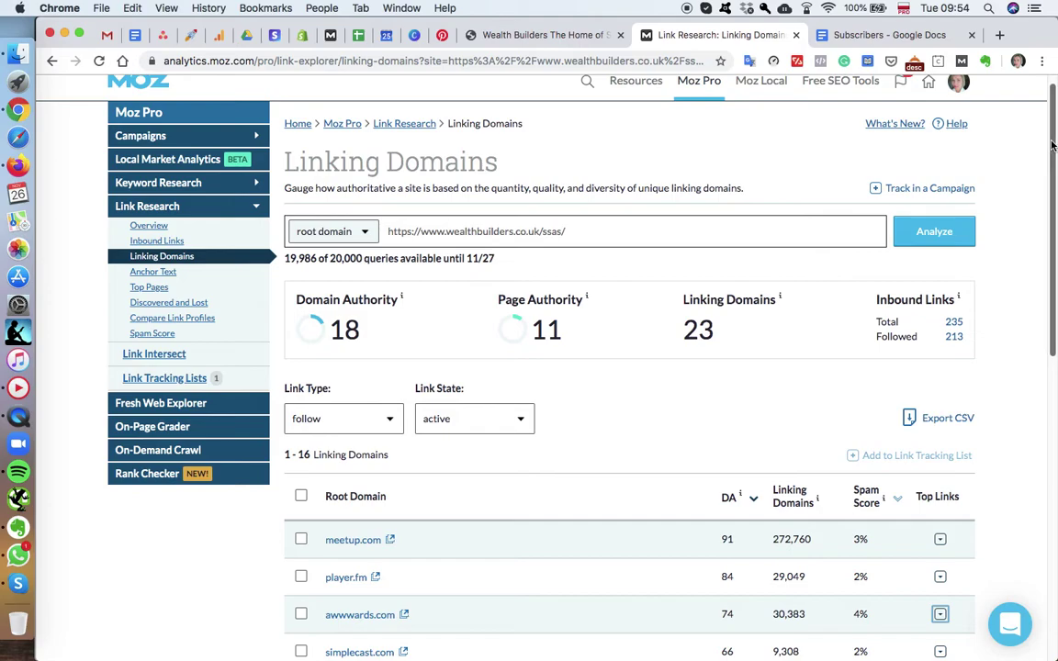
scroll(1052, 145, "up", 1)
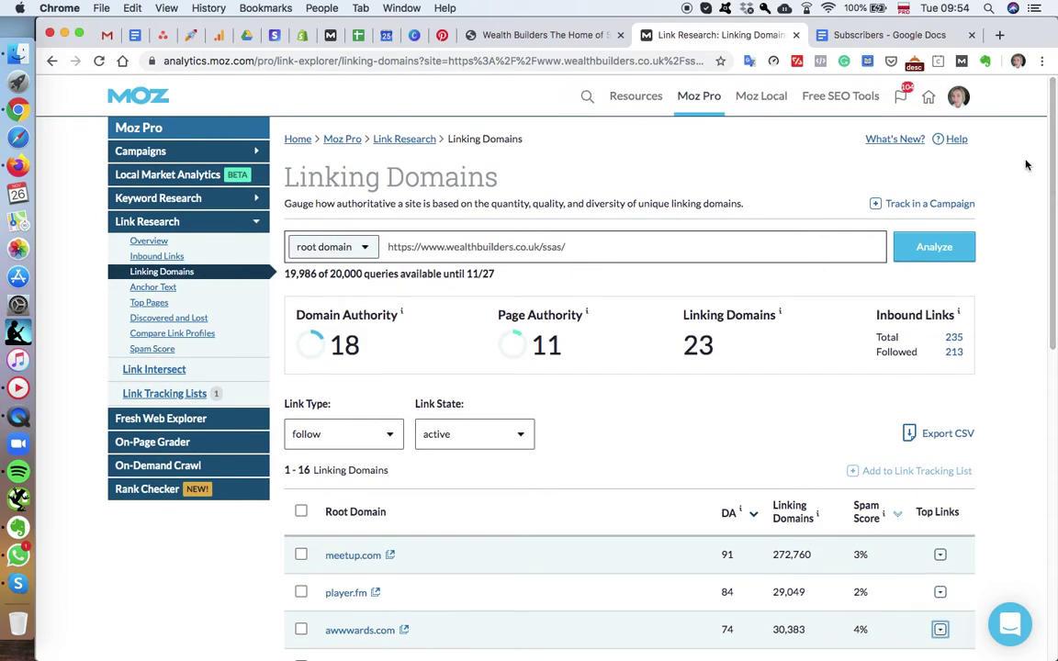